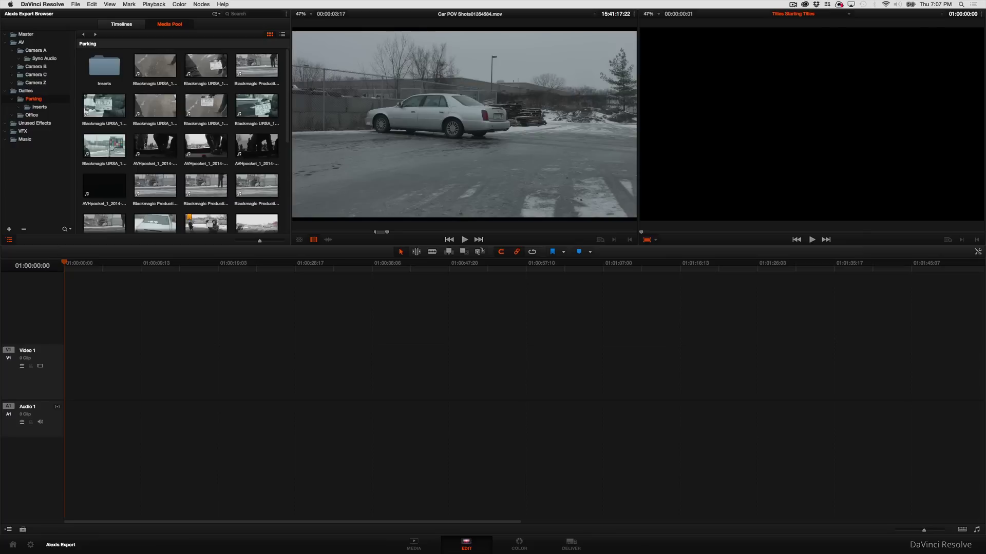
Step: Add two Text titles from the Effects Library, stacked on Video 1 and Video 2
left_click(24, 530)
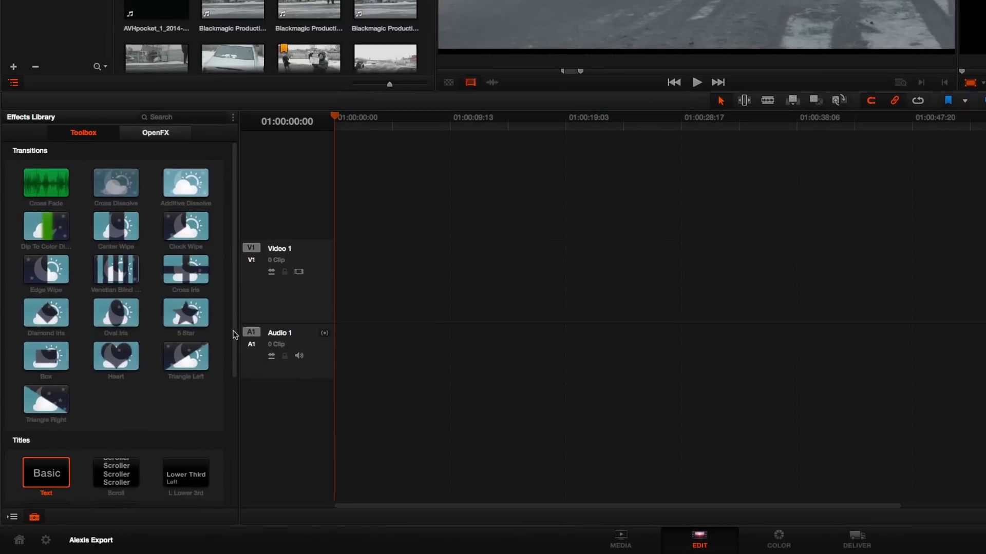
scroll(234, 334, "down", 5)
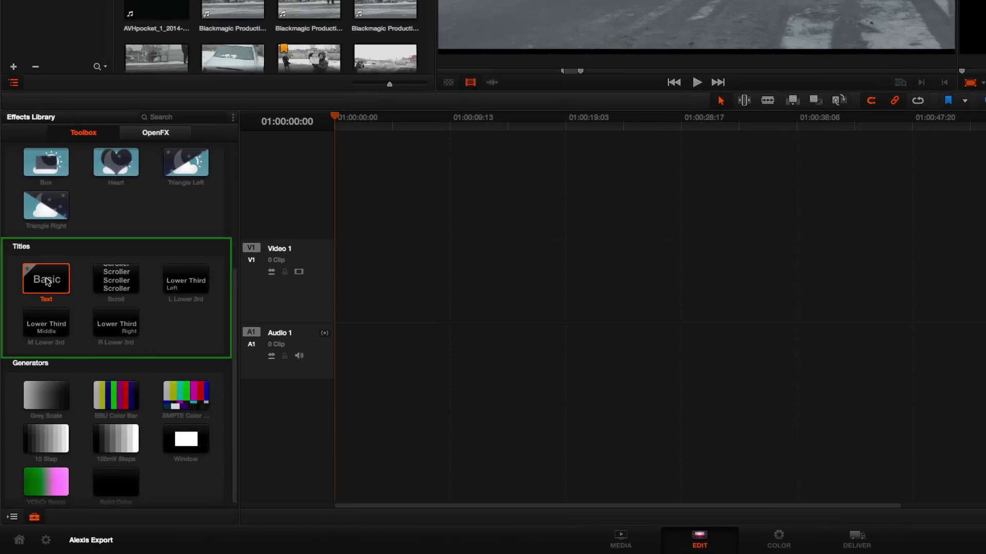
left_click_drag(46, 283, 339, 308)
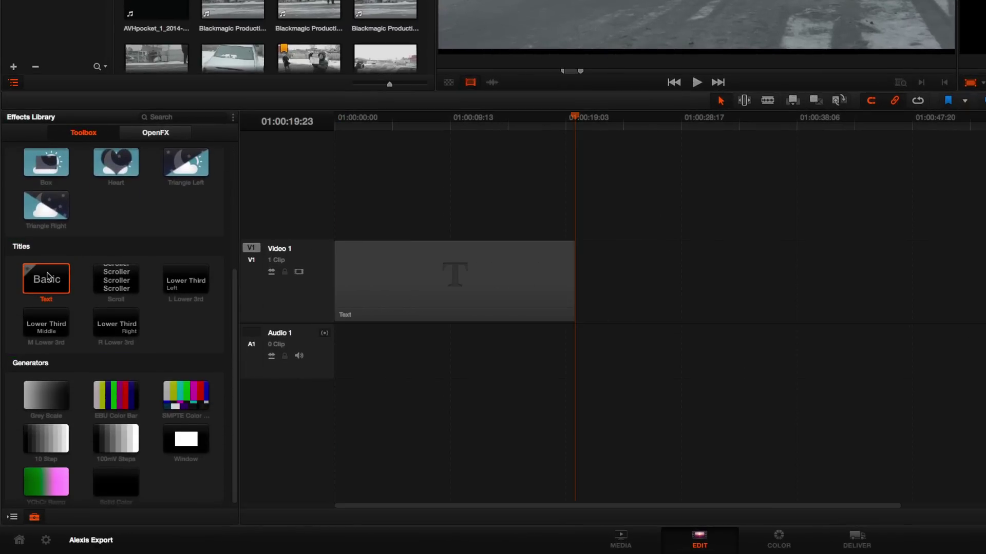
left_click_drag(49, 277, 423, 189)
left_click_drag(403, 119, 329, 124)
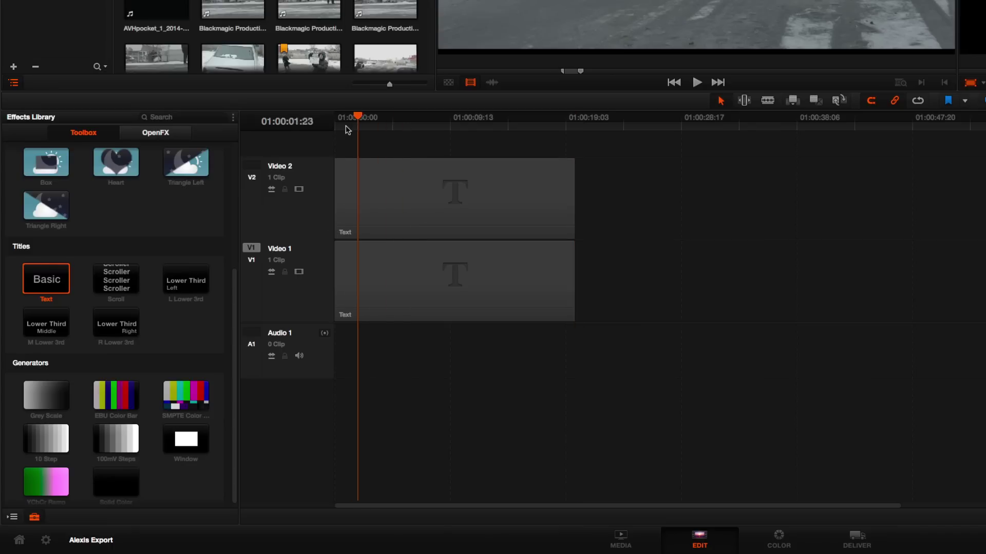
Step: Select the lower title and replace its placeholder text with 'unwanted job'
left_click(381, 190)
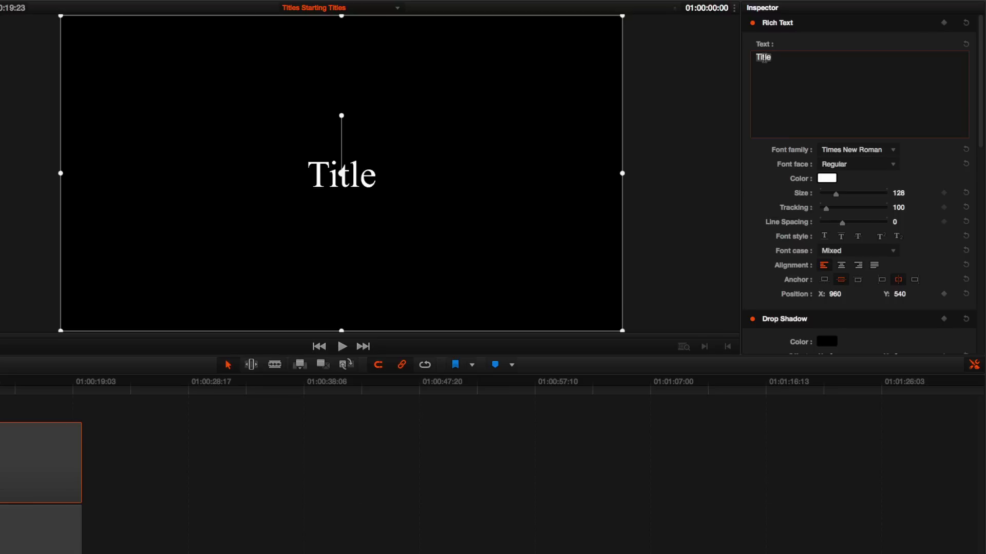
type("A")
left_click(2, 526)
double_click(766, 58)
type("unwanted job")
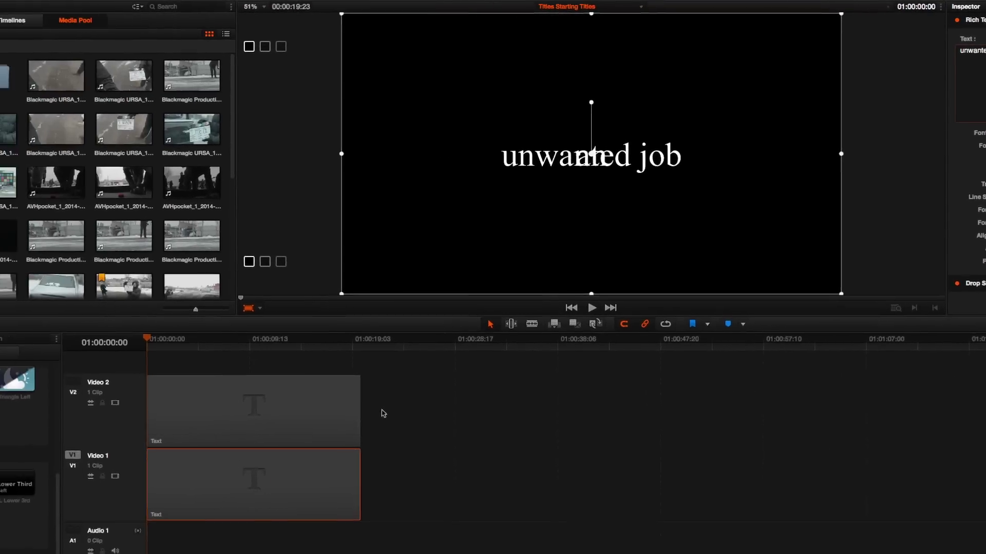
Step: With the viewer transform overlay on, move 'an' up-left and 'unwanted job' right and down
left_click(337, 399)
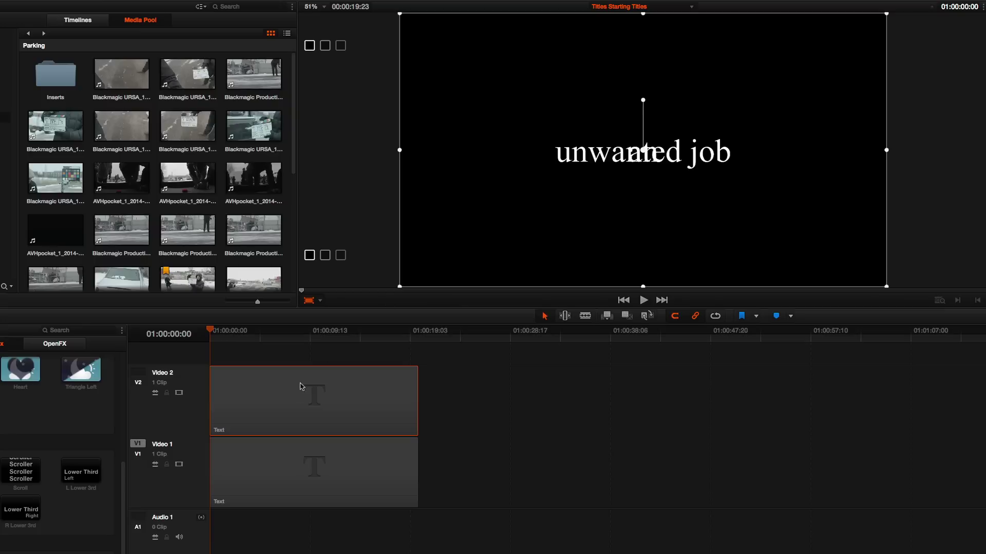
left_click(311, 303)
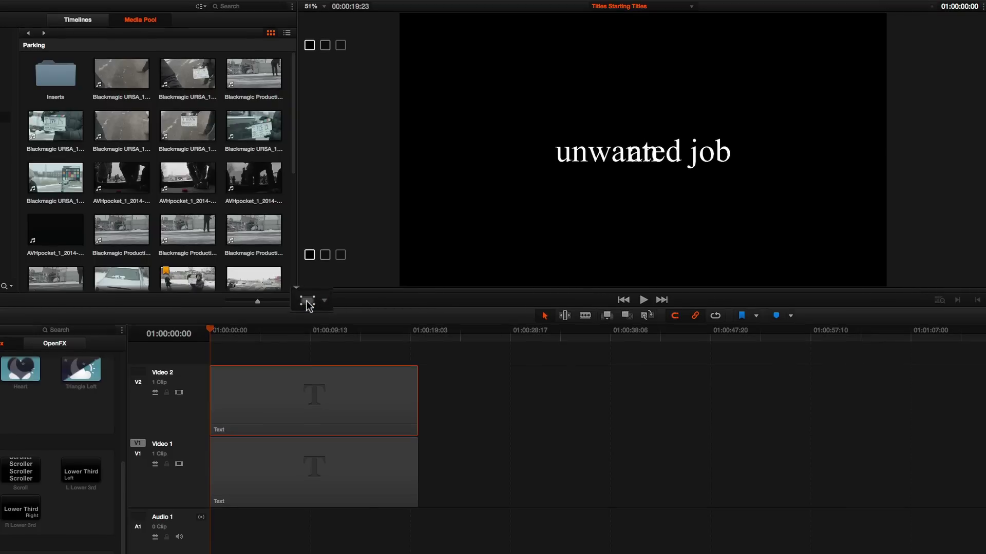
left_click(307, 303)
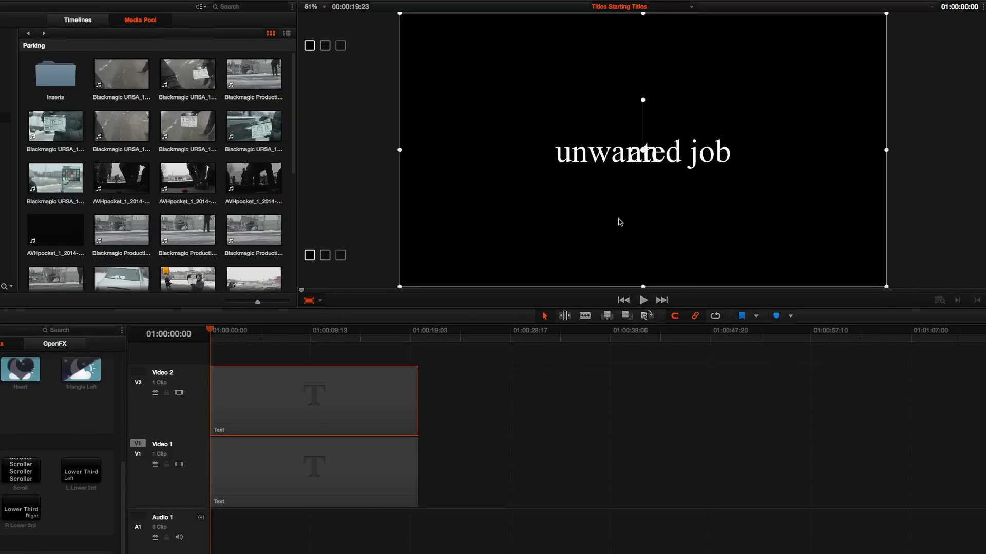
mouse_move(647, 204)
left_mouse_down()
mouse_move(601, 181)
mouse_move(608, 177)
left_mouse_up()
left_click(344, 479)
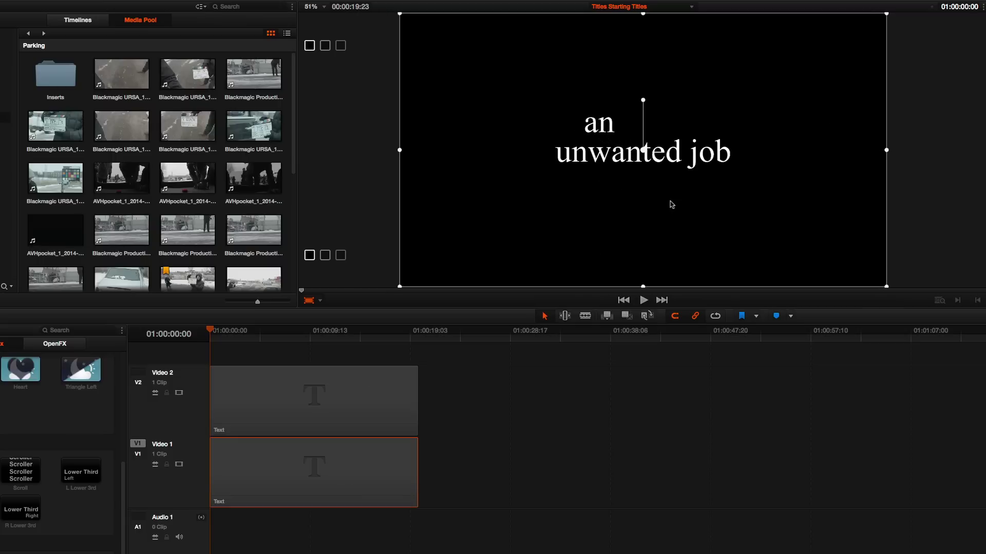
left_click_drag(670, 204, 690, 214)
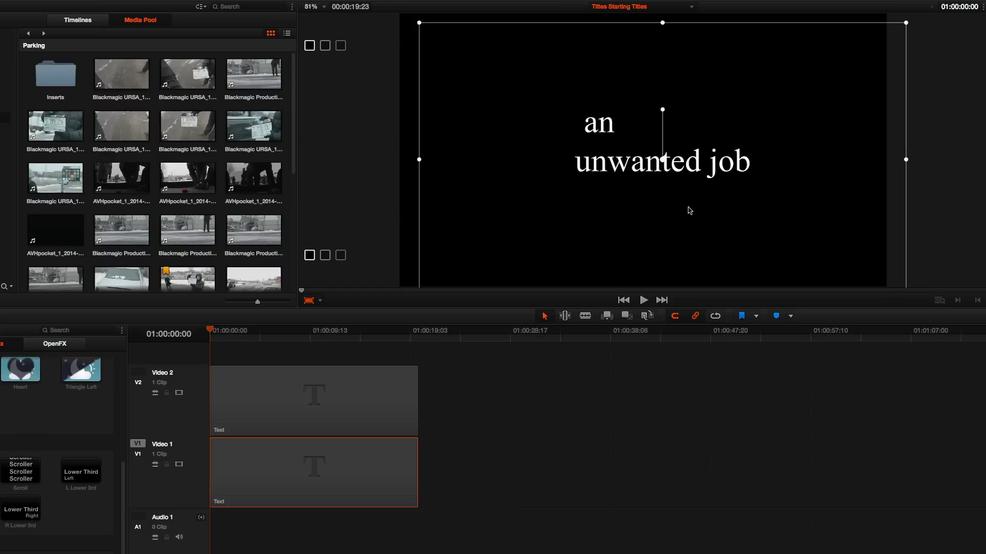
Step: Set 'unwanted job' to the Univers Else font at size 182
left_click(279, 410)
left_click(287, 455)
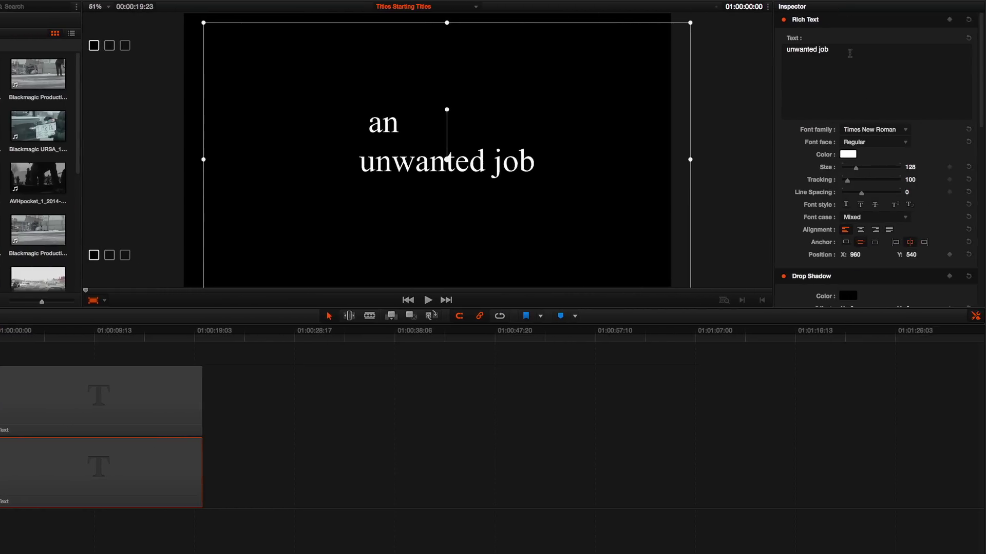
triple_click(850, 53)
left_click(875, 129)
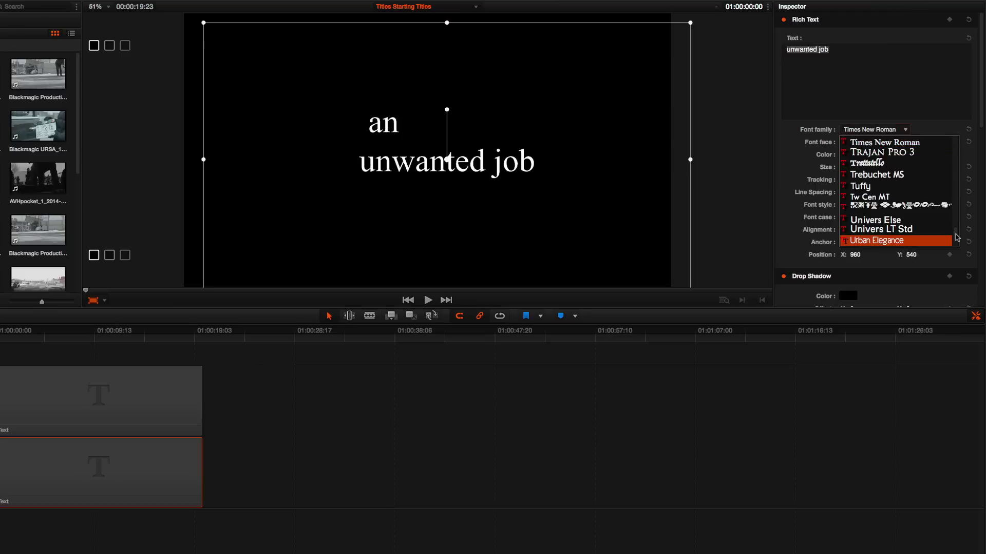
left_click(894, 220)
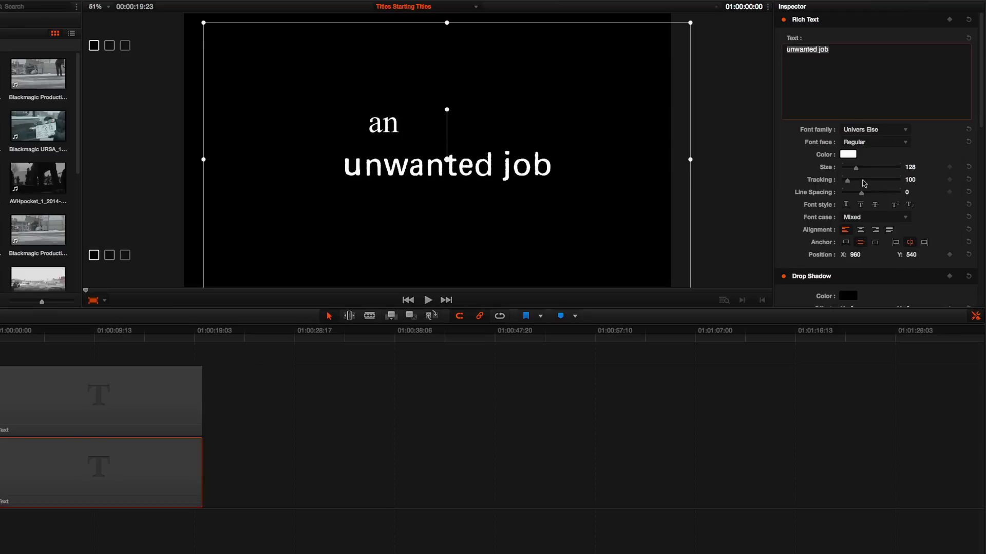
left_click_drag(855, 167, 862, 172)
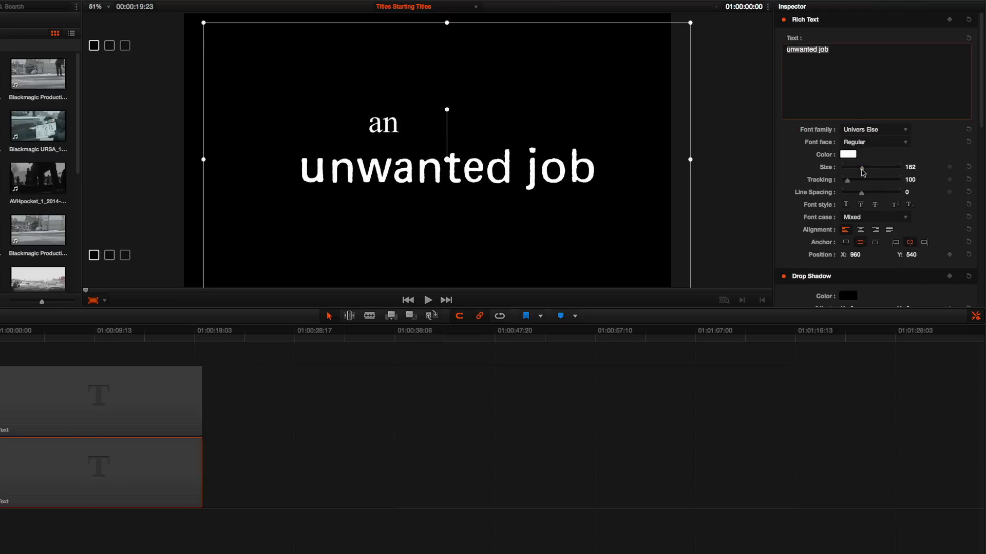
Step: Set 'an' to Univers Else and nudge 'unwanted job' slightly upward
left_click(104, 410)
left_click(896, 133)
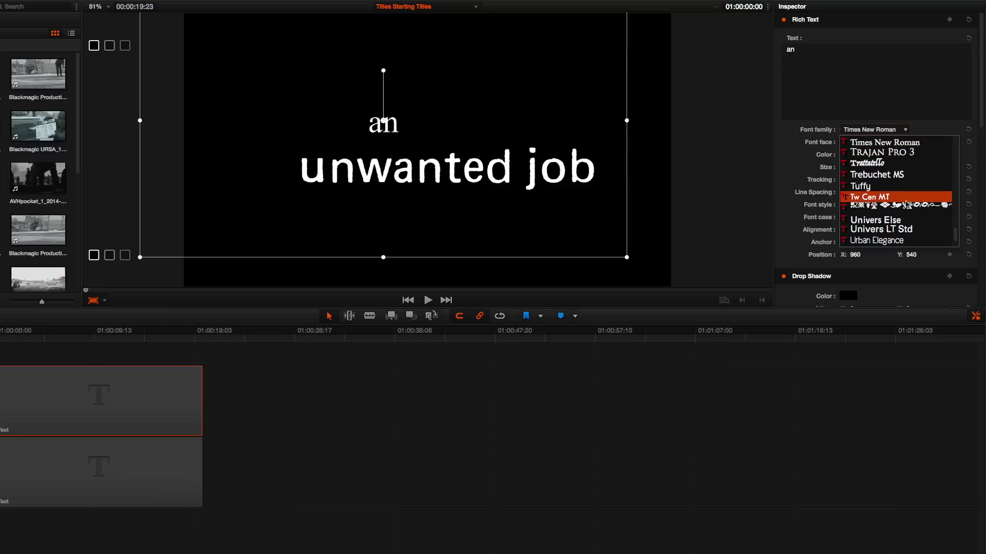
left_click(897, 221)
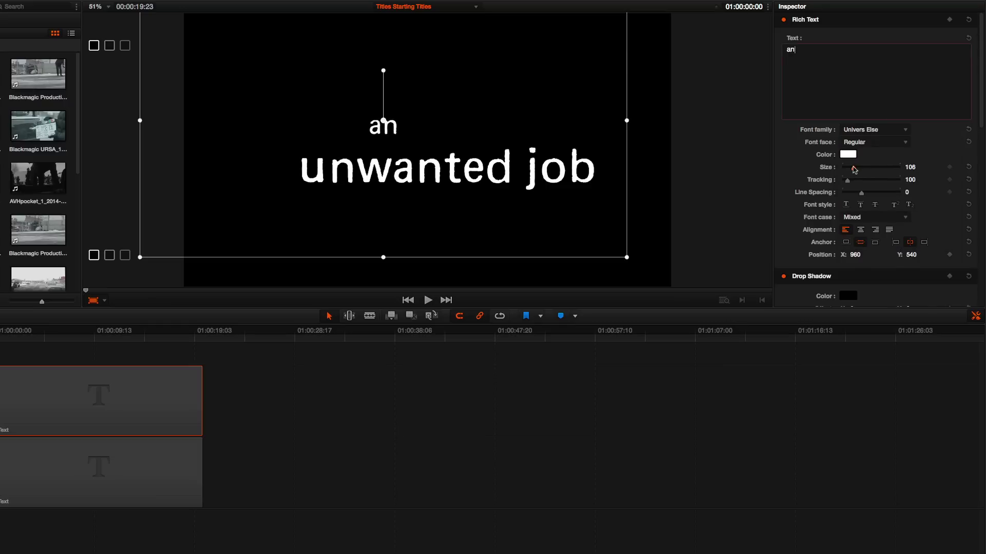
left_click(172, 460)
left_click_drag(526, 219, 526, 212)
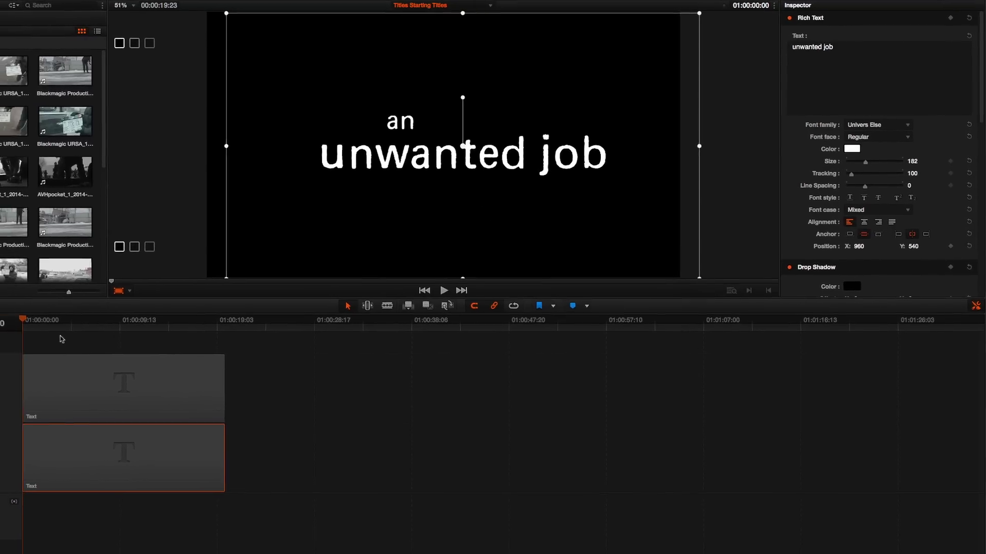
Step: Keyframe the position of 'unwanted job' at 01:00:05:14, then select 'an' at 01:00:06:20
left_click(72, 318)
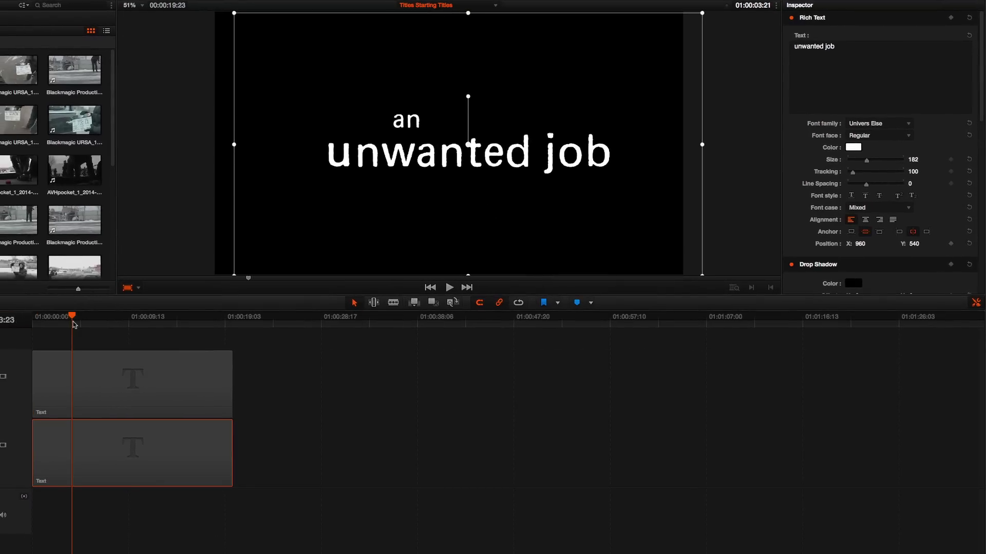
left_click_drag(74, 324, 88, 324)
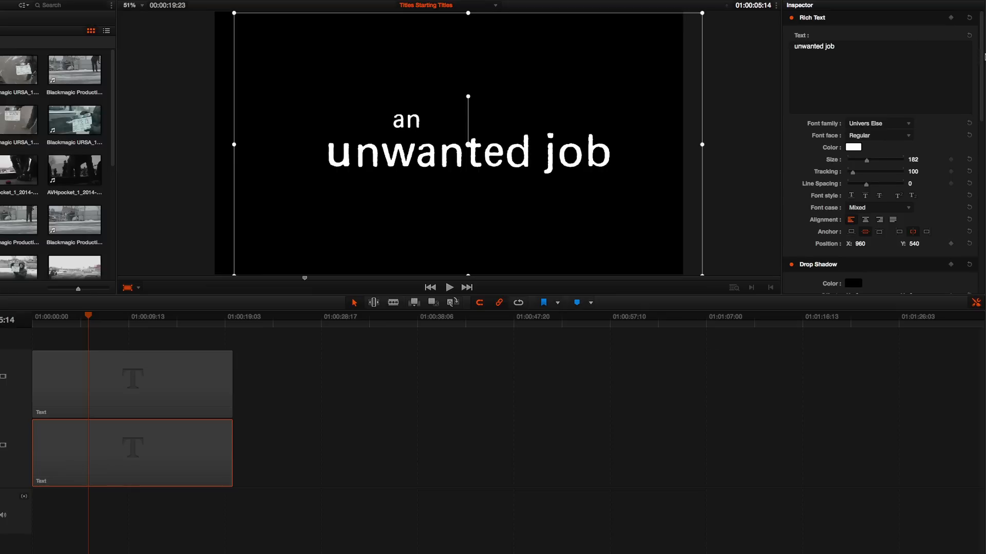
left_click_drag(979, 54, 974, 134)
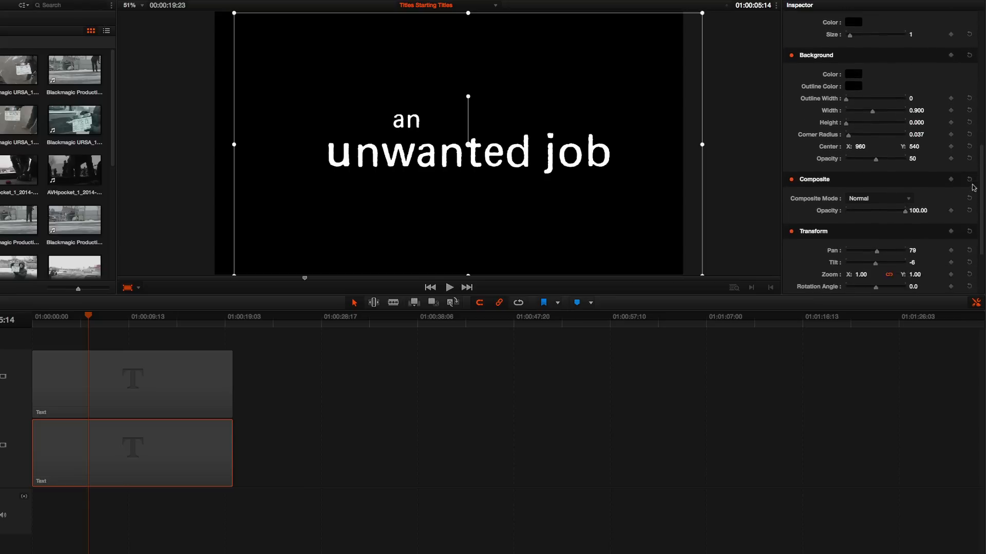
left_click_drag(974, 134, 973, 216)
scroll(971, 216, "down", 2)
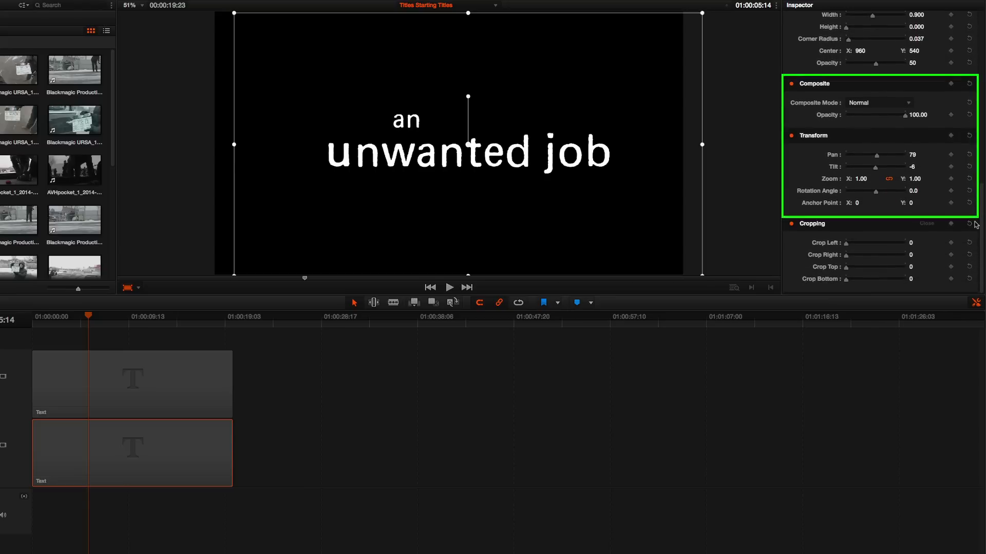
left_click(951, 155)
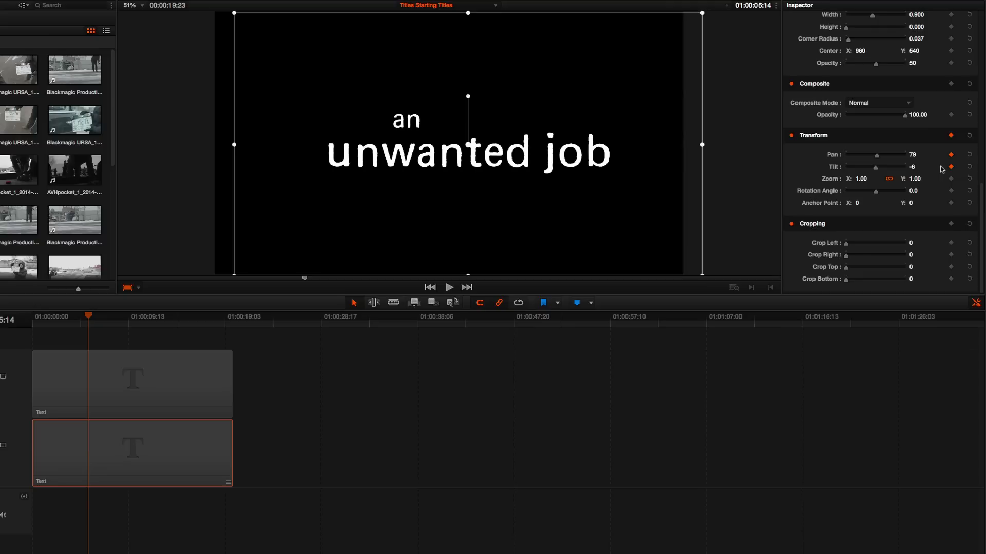
left_click(94, 380)
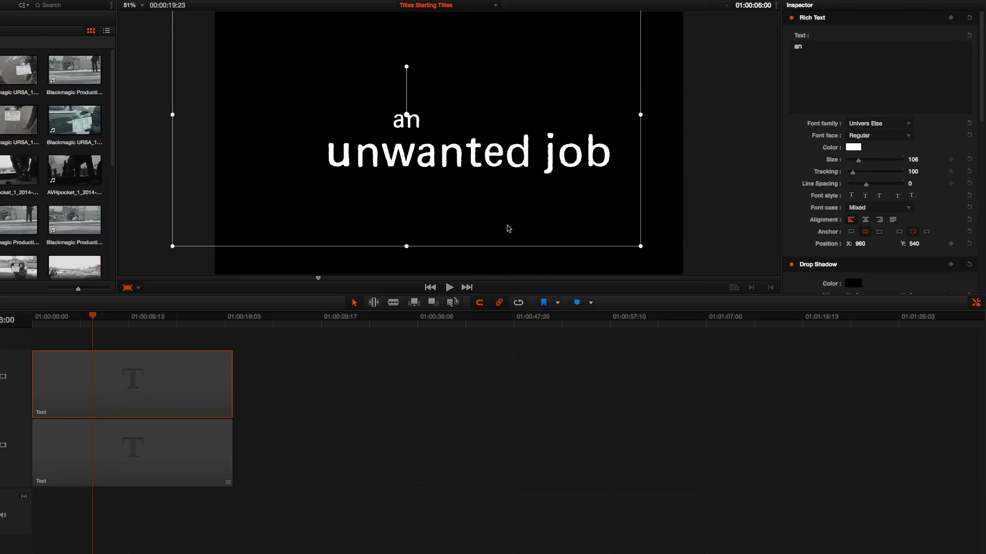
left_click(100, 322)
scroll(963, 154, "down", 5)
scroll(955, 192, "down", 5)
scroll(952, 219, "down", 5)
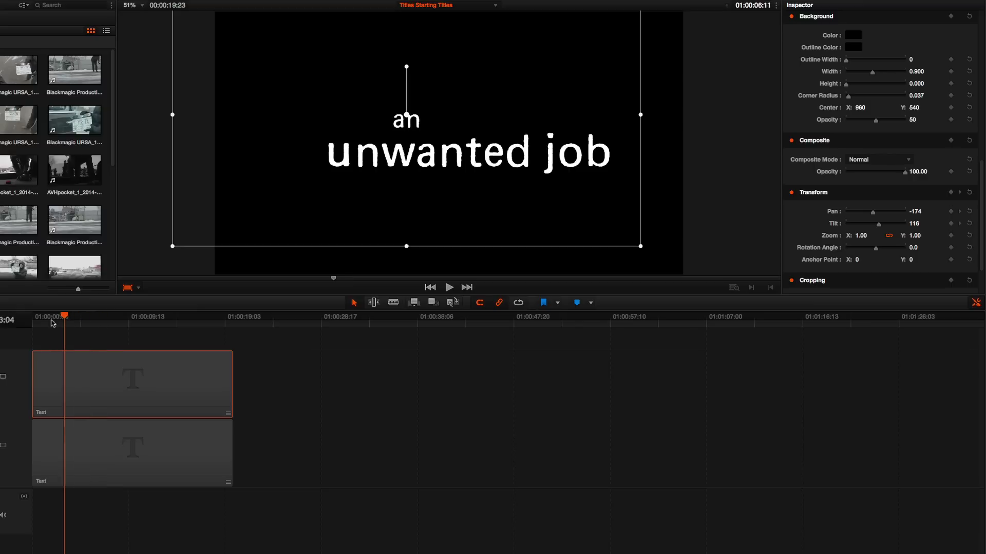
Step: At 01:00:00:00, shift 'an' further left and 'unwanted job' further right, then play back
left_click_drag(98, 322, 32, 322)
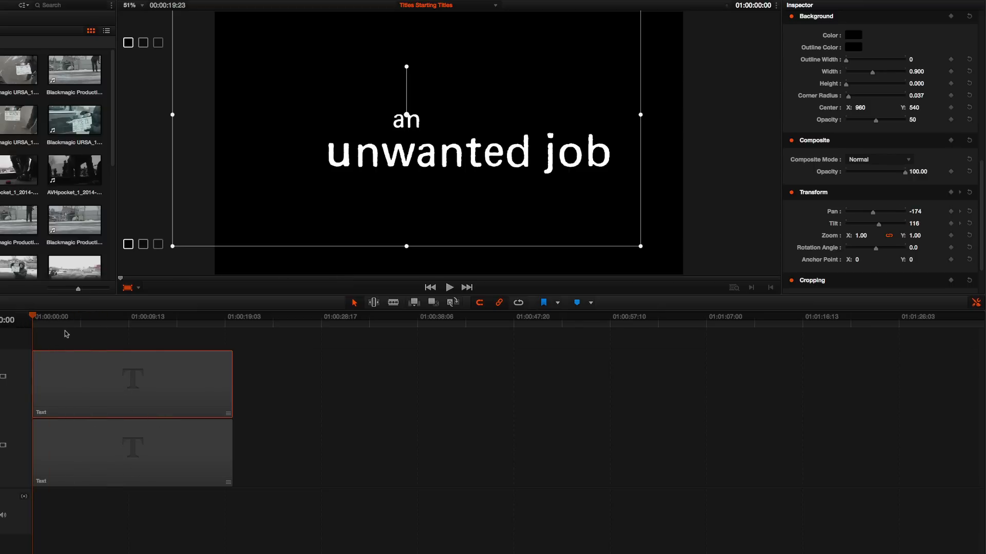
left_click_drag(458, 210, 355, 200)
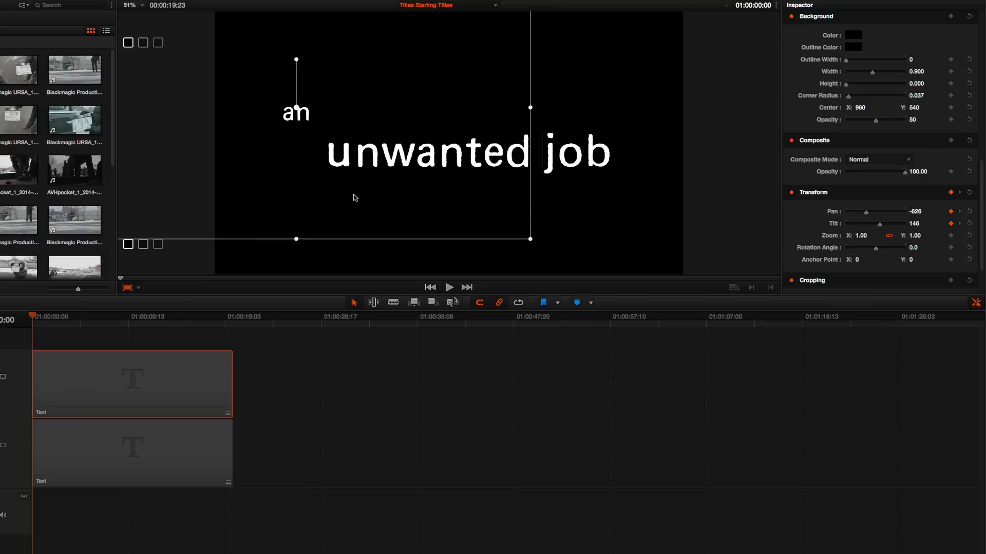
left_click(127, 453)
left_click_drag(434, 205, 483, 222)
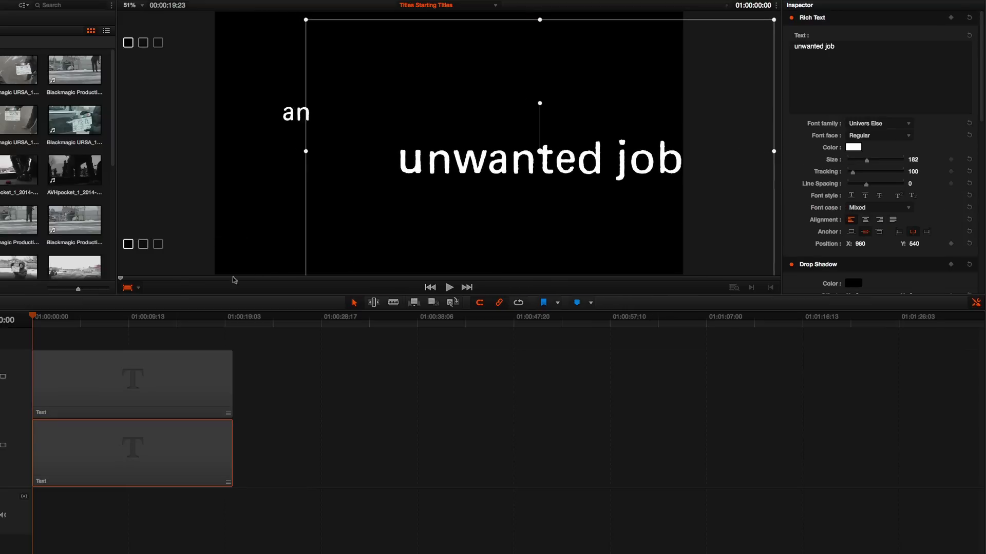
key("space")
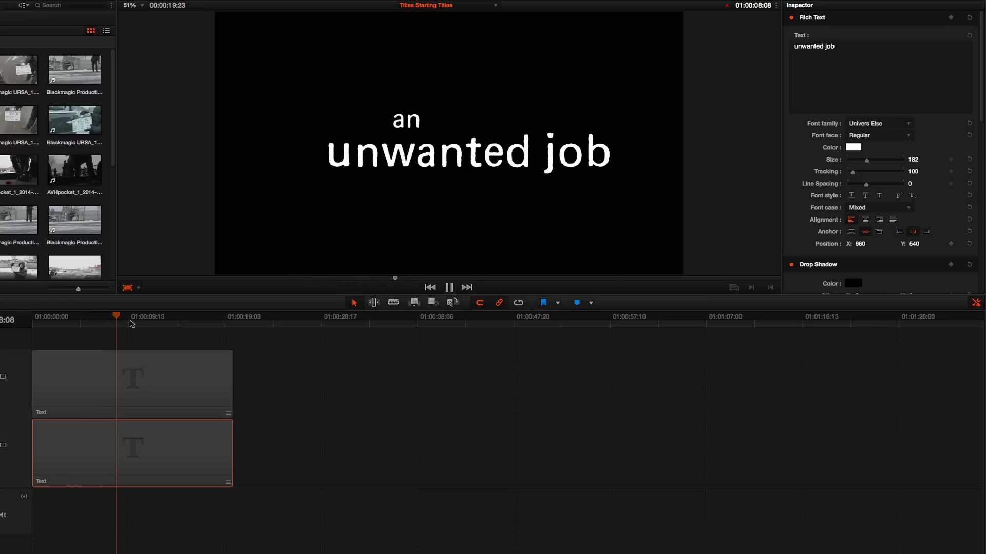
Step: Stop playback and scrub back through the title animation
key("space")
mouse_move(79, 322)
left_mouse_down()
mouse_move(109, 331)
mouse_move(94, 333)
left_mouse_up()
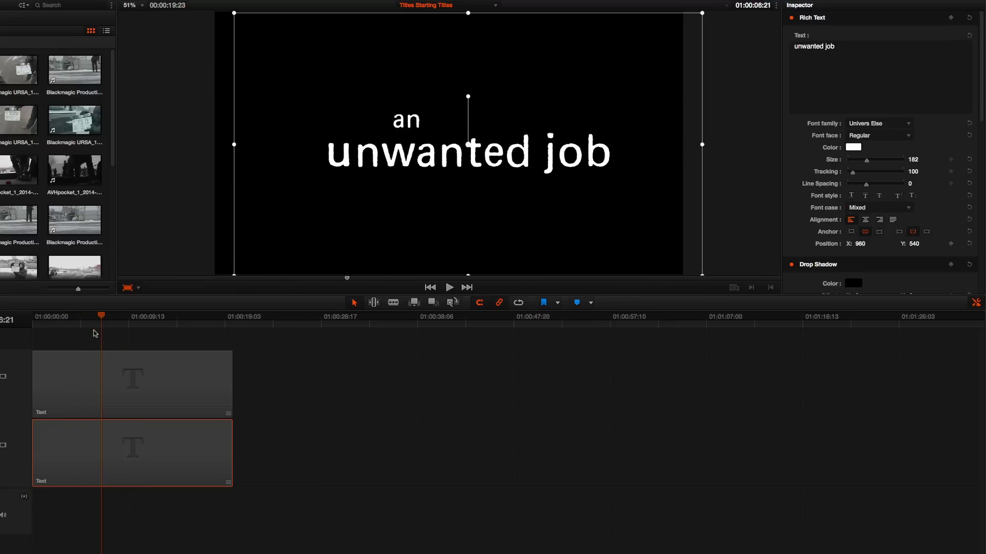
Step: Shorten the video track height and expand the upper title's Tilt keyframe curve
left_click(229, 418)
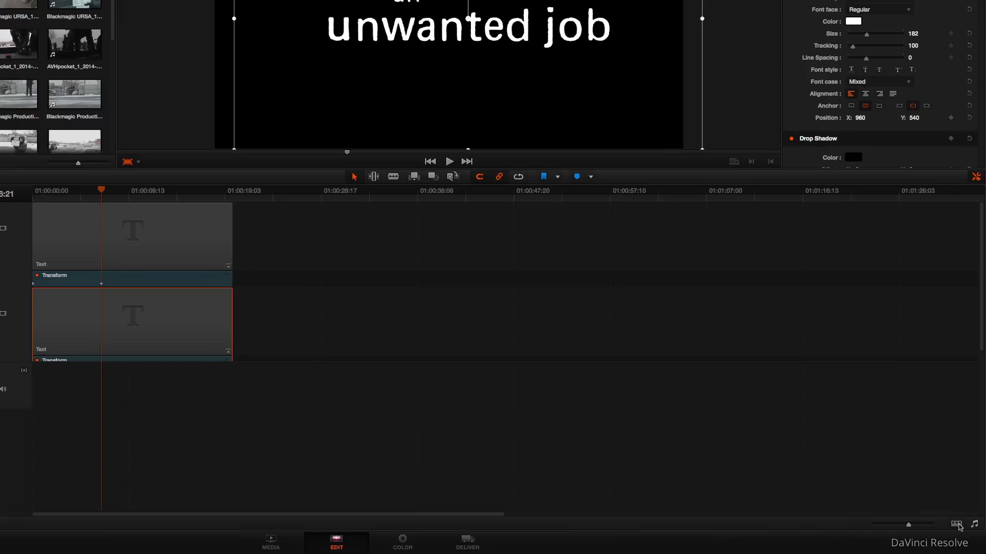
left_click(955, 525)
left_click_drag(913, 491, 866, 488)
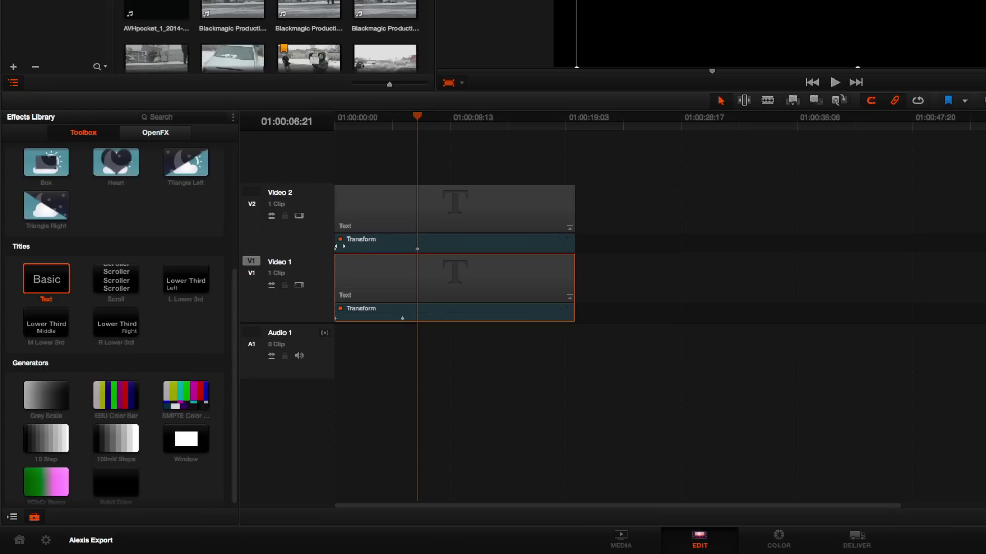
left_click(560, 240)
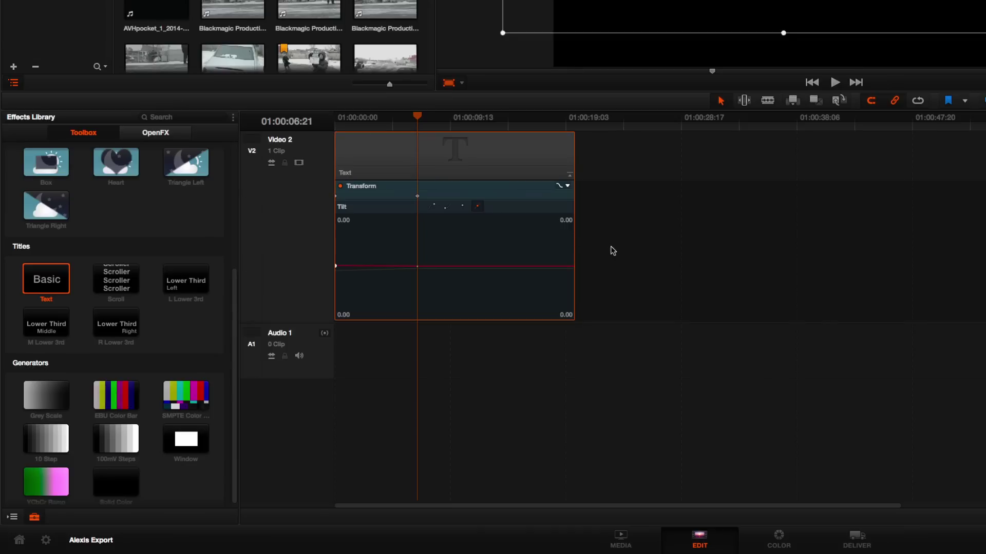
scroll(620, 250, "down", 3)
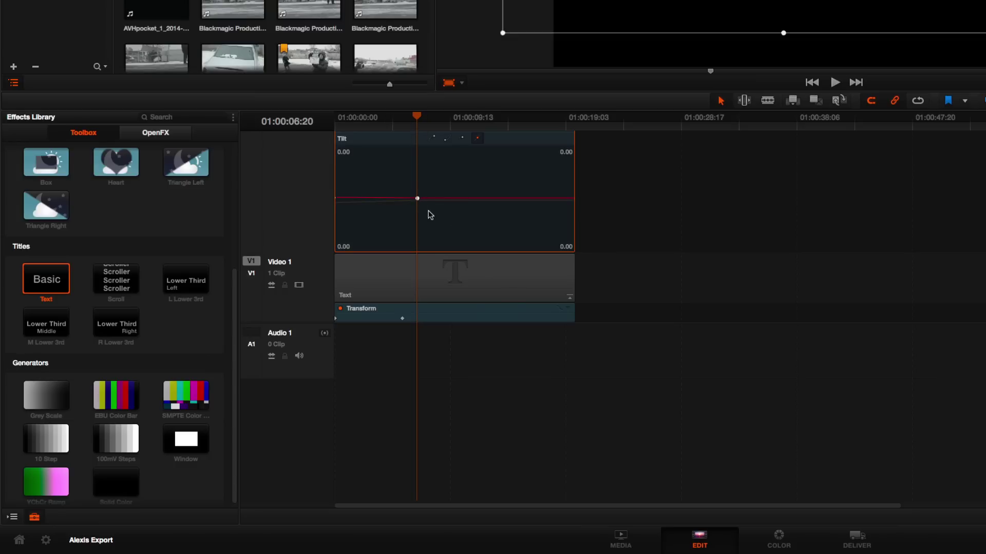
Step: Ease the upper title's Tilt keyframe and the lower title's Pan keyframe, then scrub to preview
left_click(433, 138)
left_click(558, 309)
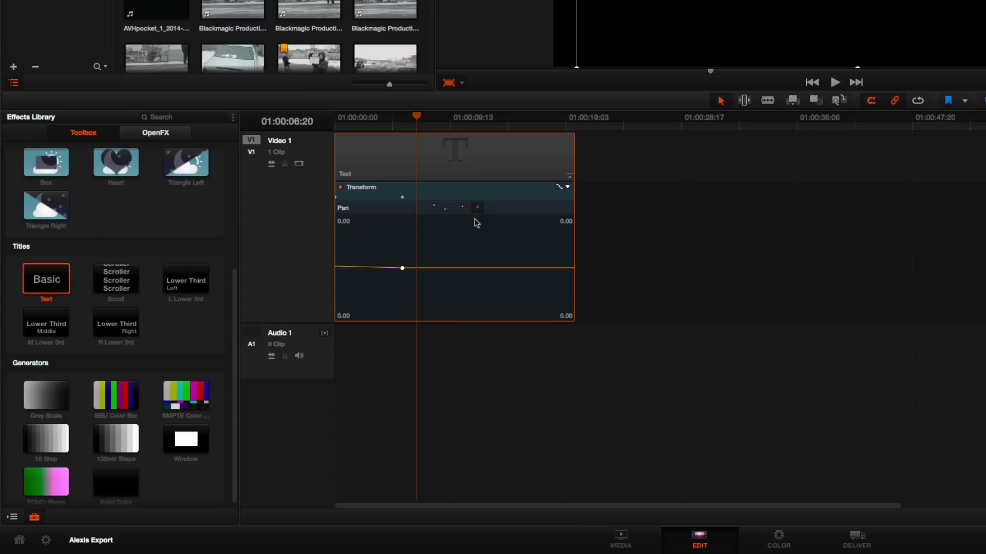
left_click(433, 209)
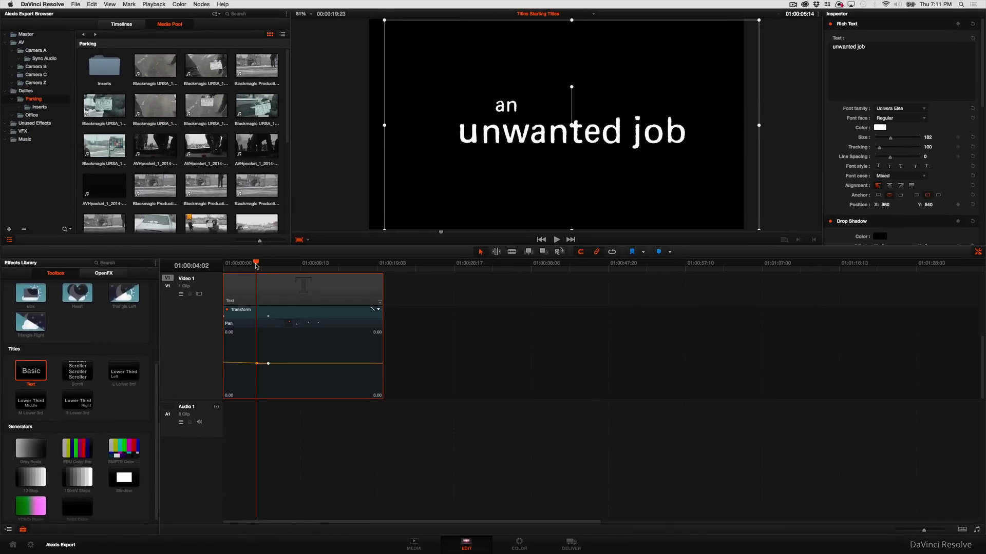
left_click_drag(256, 264, 257, 282)
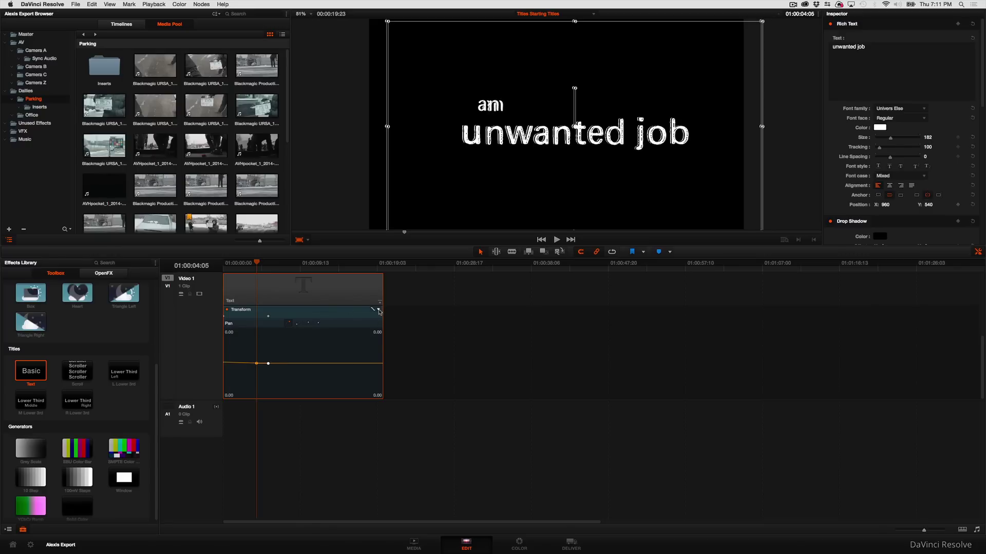
Step: Show the lower title's Tilt curve and ease its keyframe
left_click(568, 186)
left_click(585, 210)
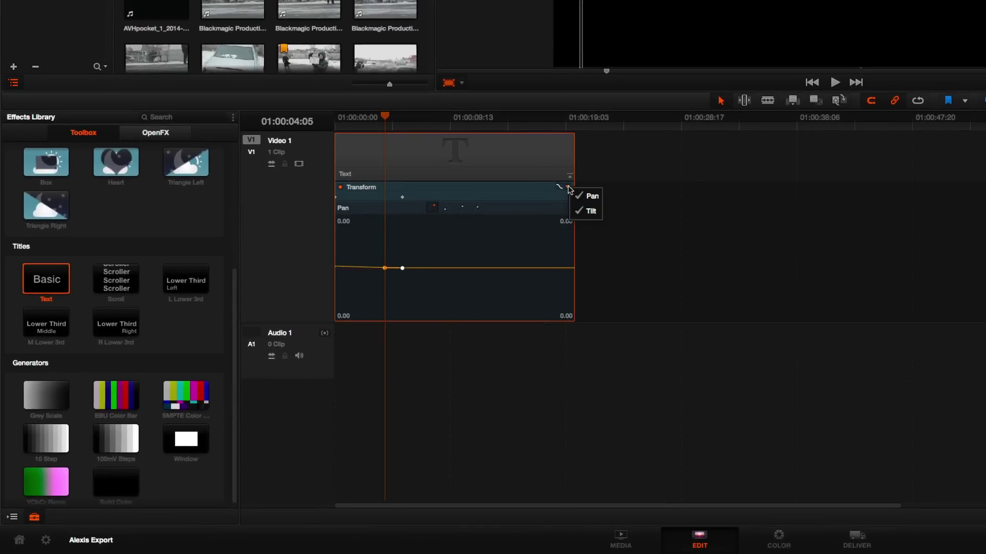
left_click(403, 272)
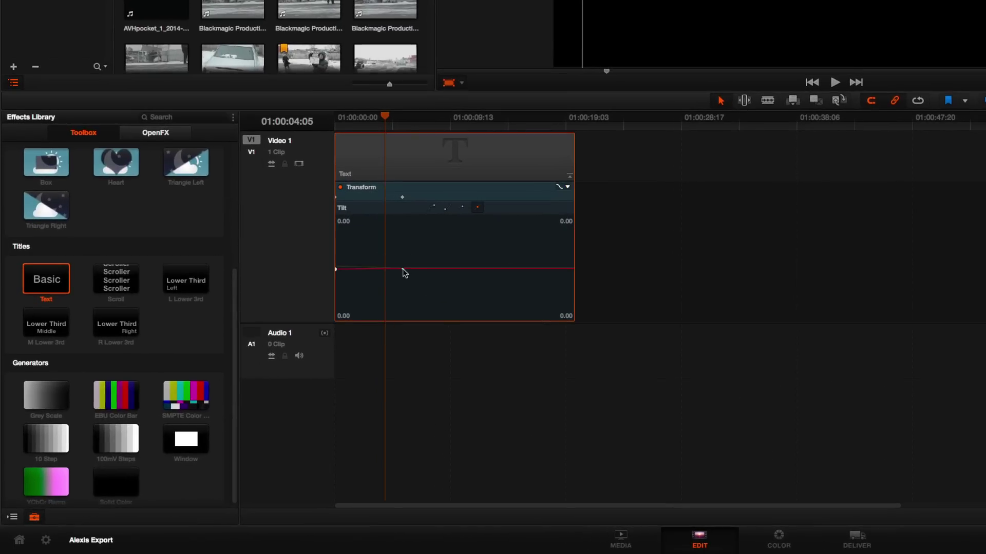
left_click(432, 208)
scroll(647, 247, "down", 2)
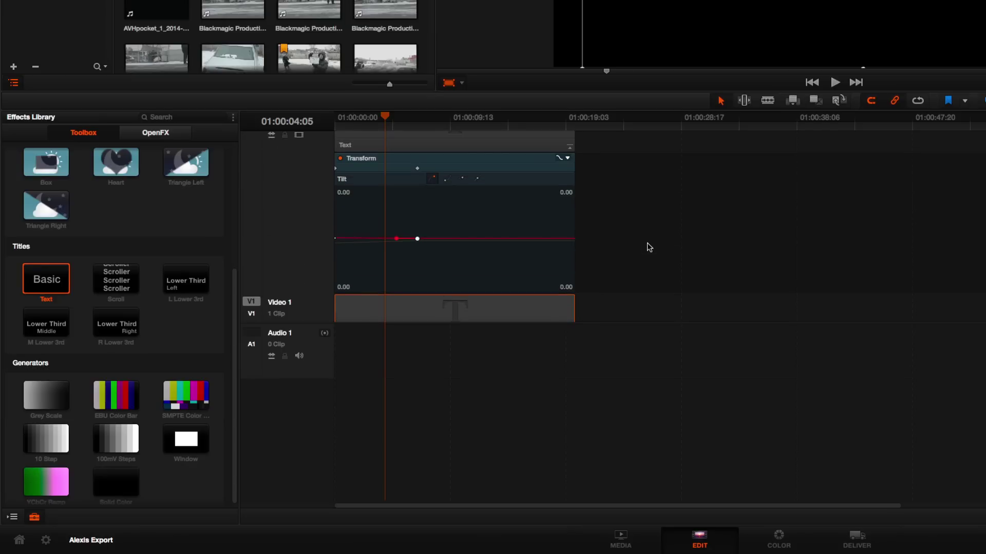
Step: Switch to the Pan curve, ease its keyframe, and scrub to preview the fly-in
left_click(567, 159)
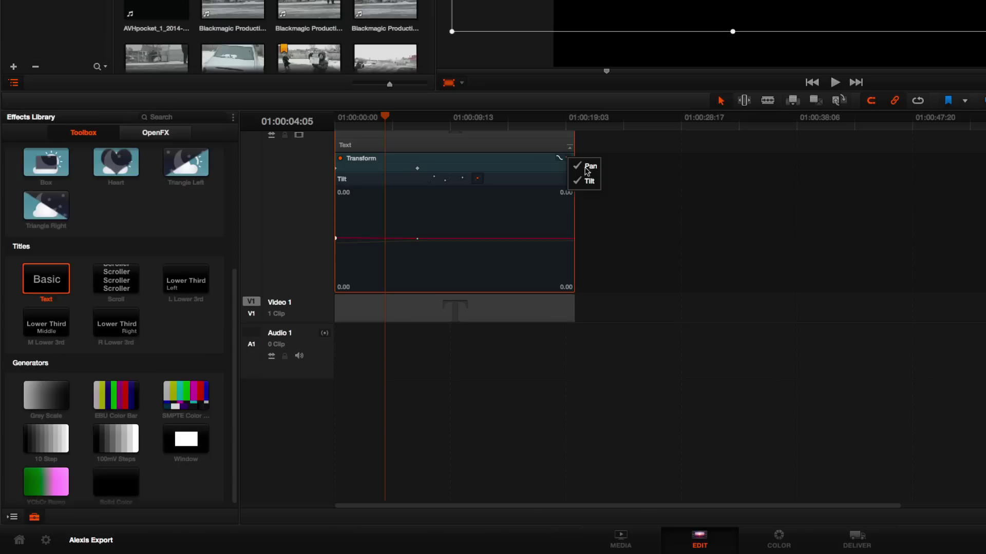
left_click(416, 239)
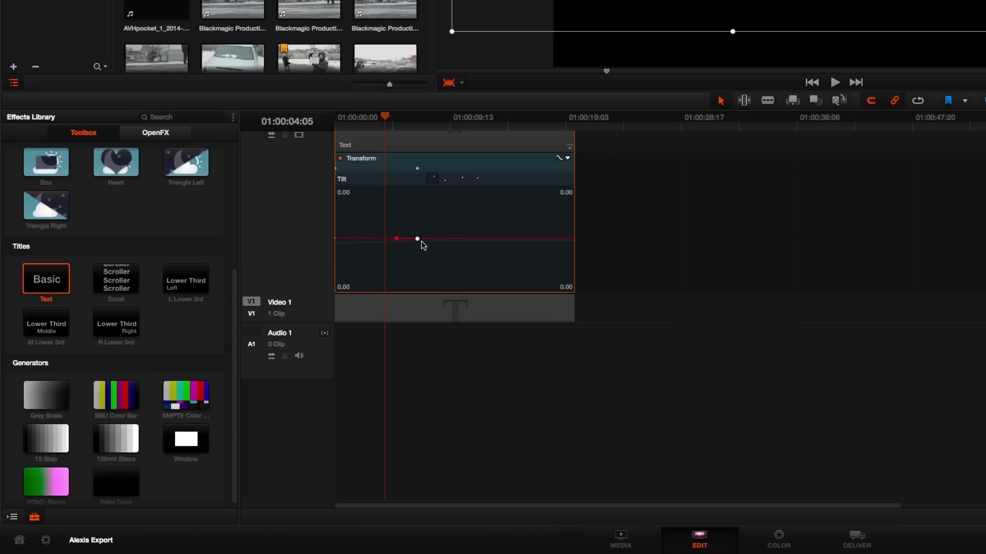
left_click(417, 241)
left_click(432, 180)
left_click(375, 131)
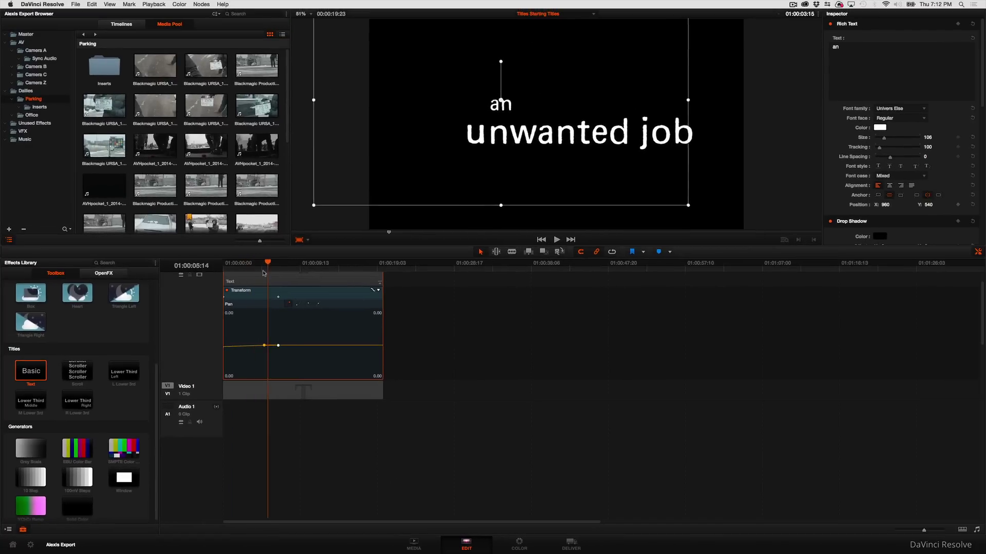
mouse_move(251, 270)
left_mouse_down()
mouse_move(315, 277)
mouse_move(299, 287)
mouse_move(222, 281)
left_mouse_up()
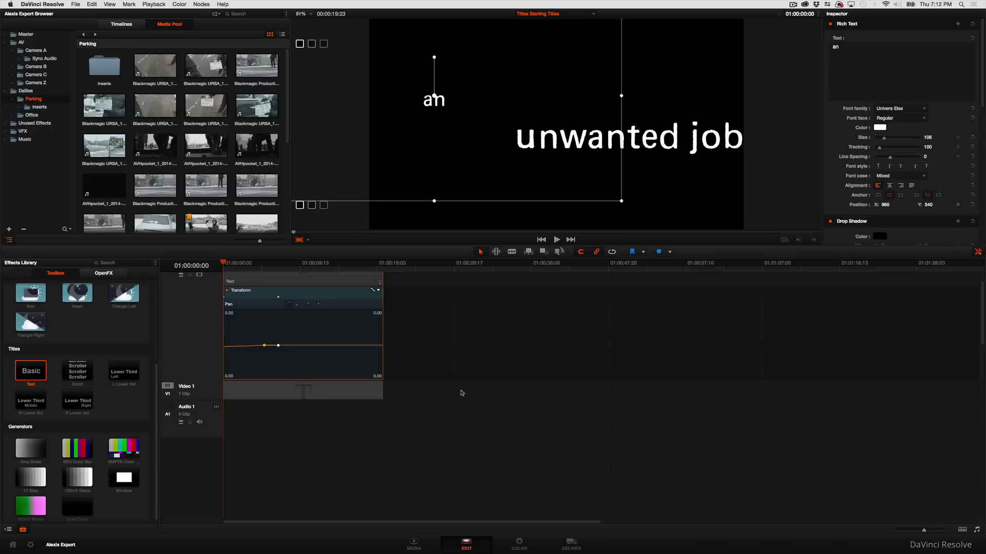
Step: Collapse the keyframe editor and marquee-select both title clips
left_click(379, 283)
left_click(380, 322)
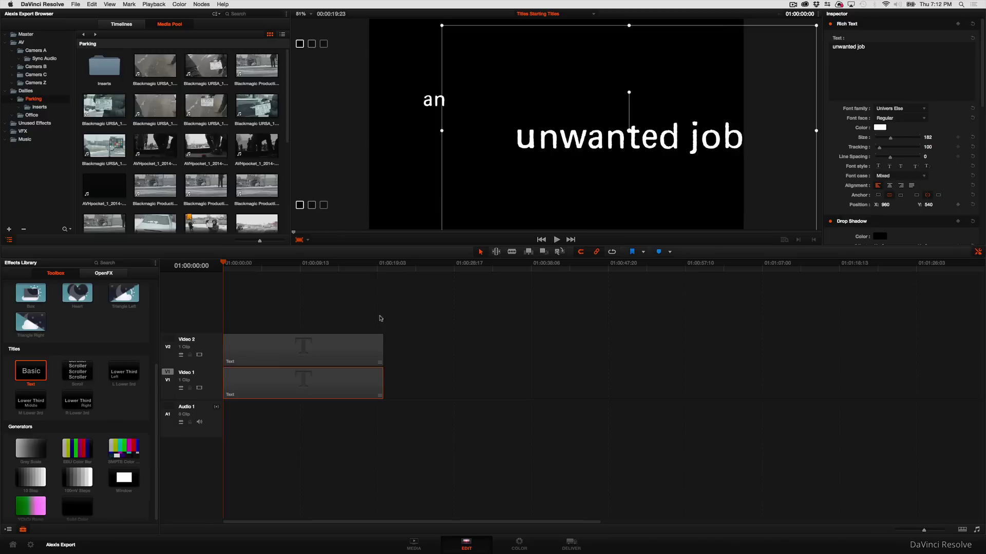
mouse_move(427, 316)
left_mouse_down()
mouse_move(302, 394)
mouse_move(267, 353)
left_mouse_up()
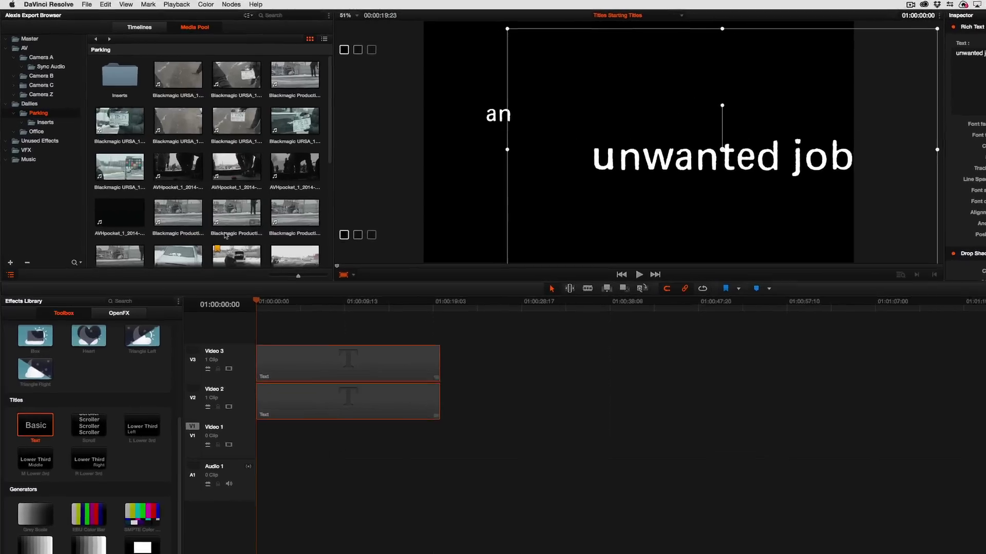
mouse_move(205, 144)
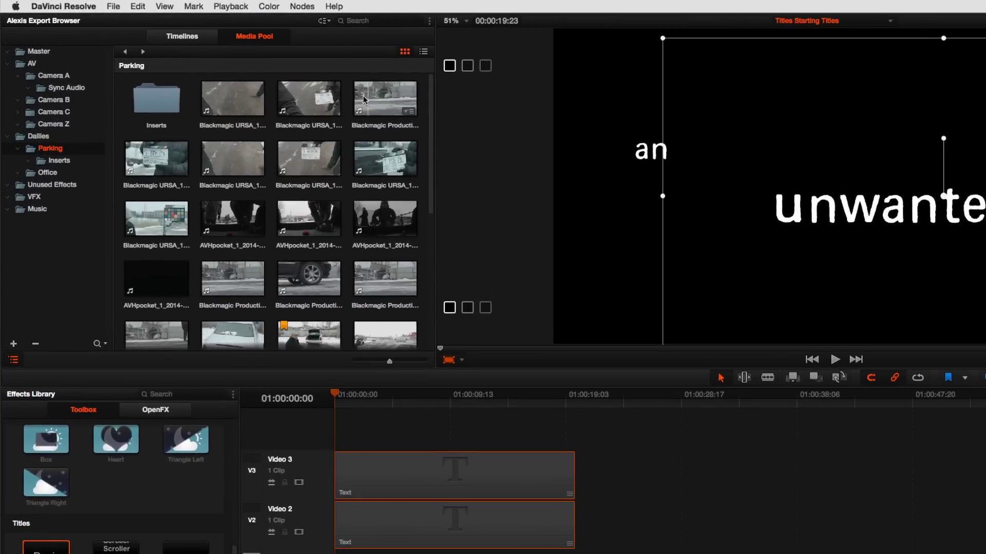
Step: Preview the car clip, place it on V1/A1 beneath the titles, and lengthen it
left_click(232, 158)
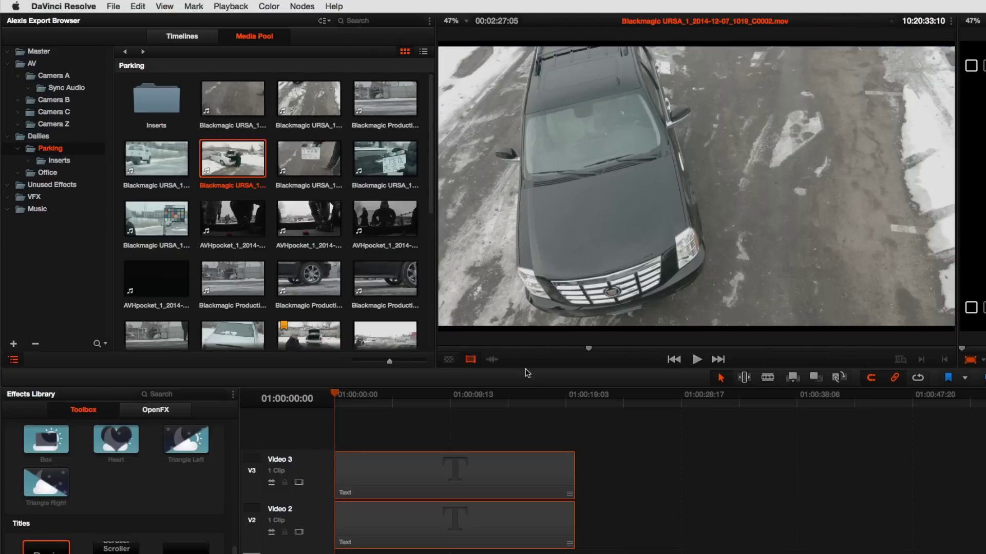
left_click_drag(513, 352, 600, 351)
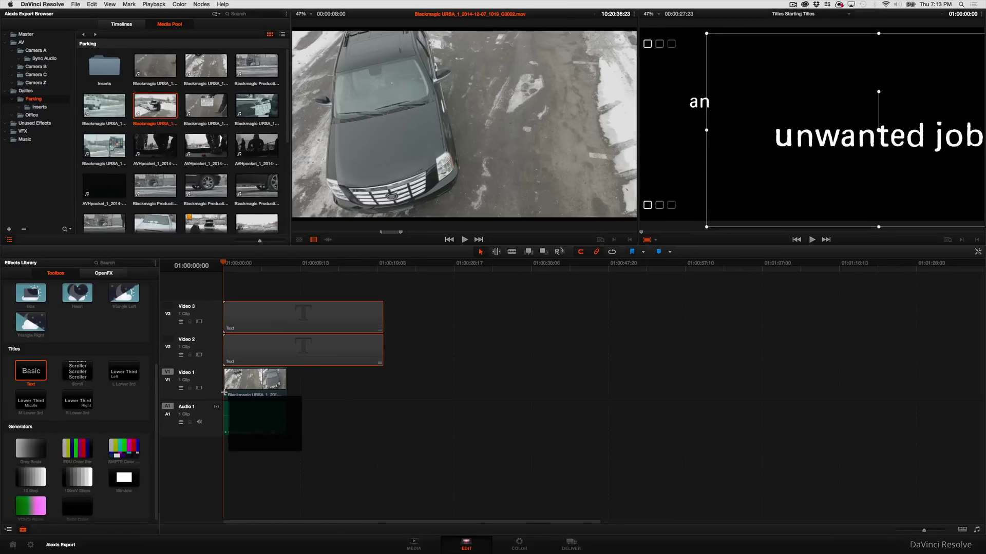
left_click_drag(224, 394, 383, 379)
left_click(253, 266)
mouse_move(253, 267)
left_mouse_down()
mouse_move(209, 267)
mouse_move(320, 277)
left_mouse_up()
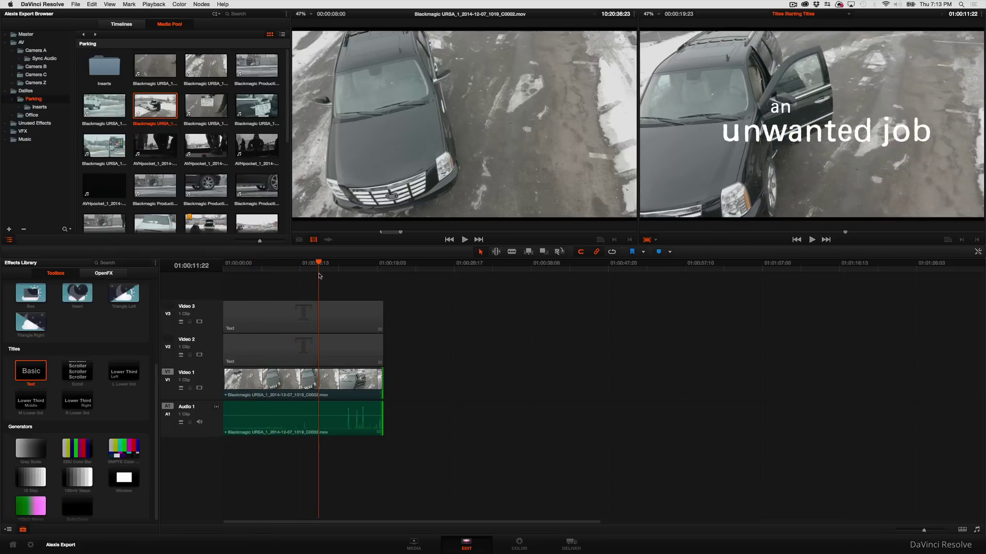
Step: Trim both title clips to end together at the playhead, around 13 seconds
left_click_drag(318, 277, 324, 277)
left_click_drag(378, 310, 323, 310)
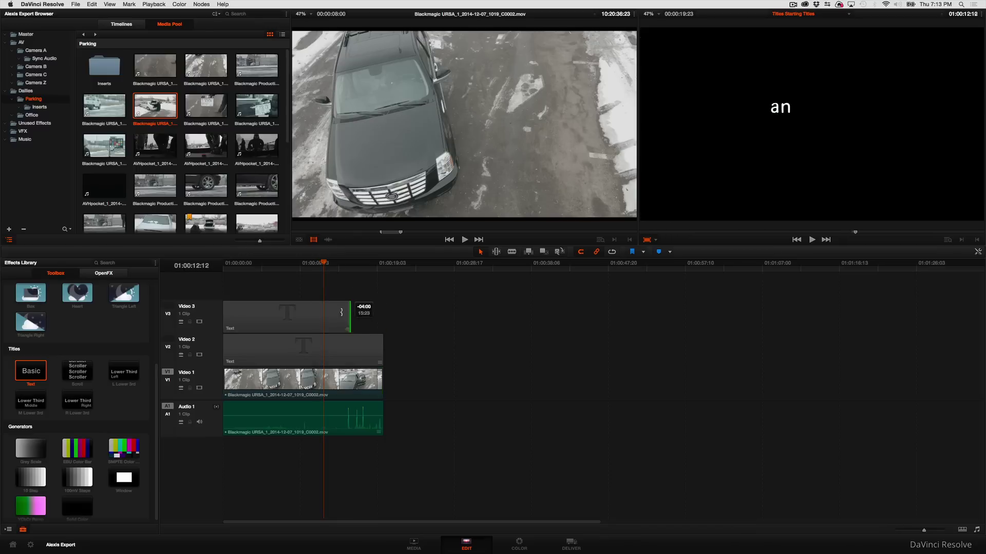
left_click_drag(380, 344, 321, 344)
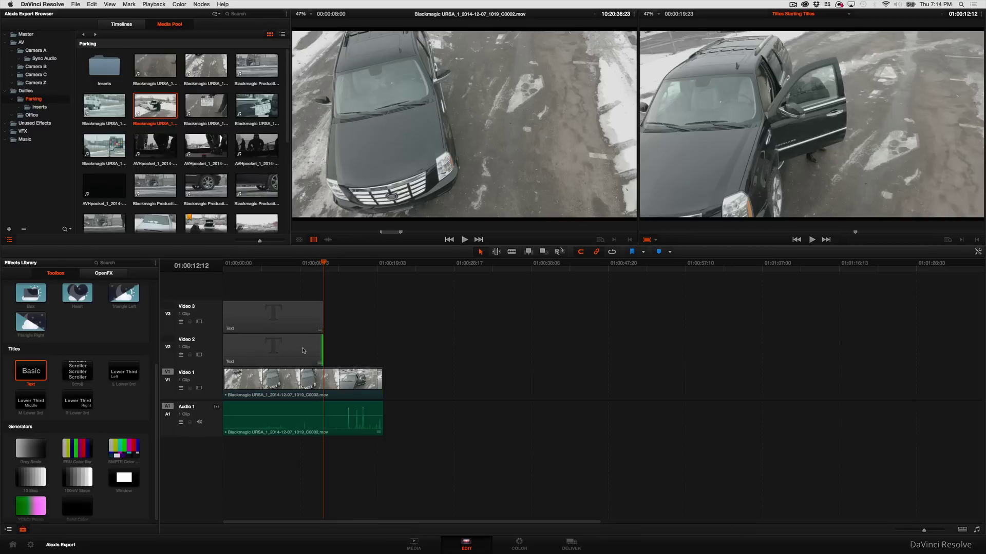
Step: Add a Cross Dissolve to the ends of the lower and upper title clips
right_click(324, 343)
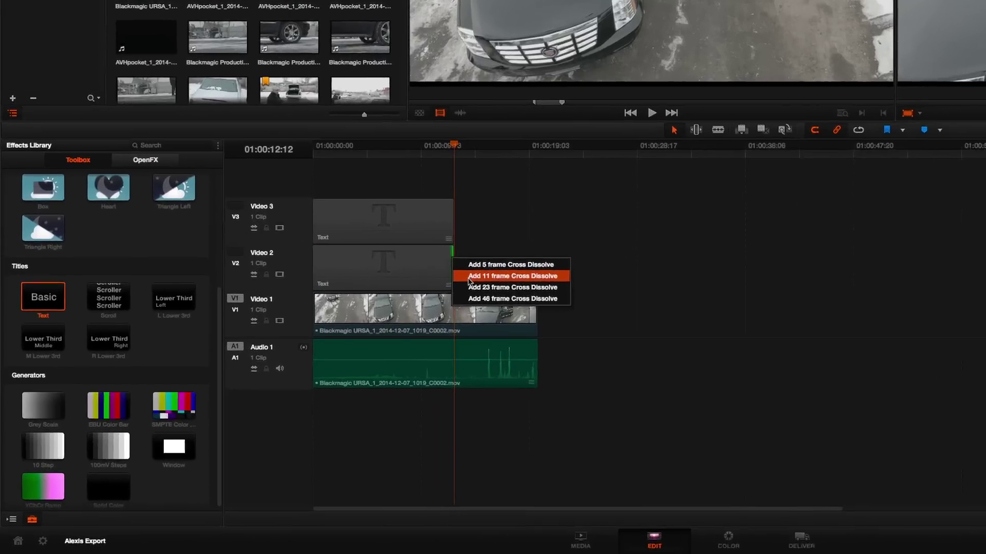
left_click(471, 276)
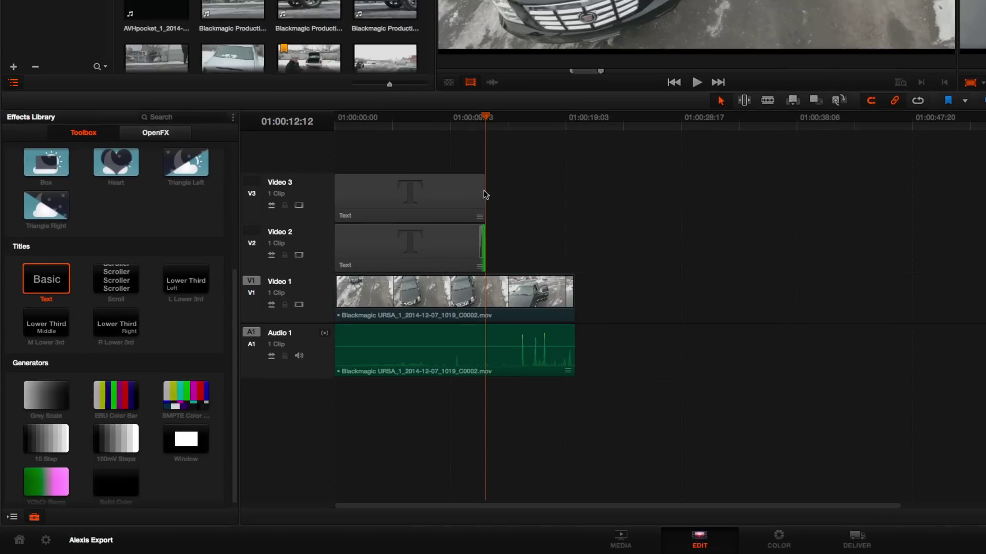
right_click(484, 194)
left_click(488, 209)
Step: Play back the ending to check the trimmed titles and dissolves
left_click(465, 120)
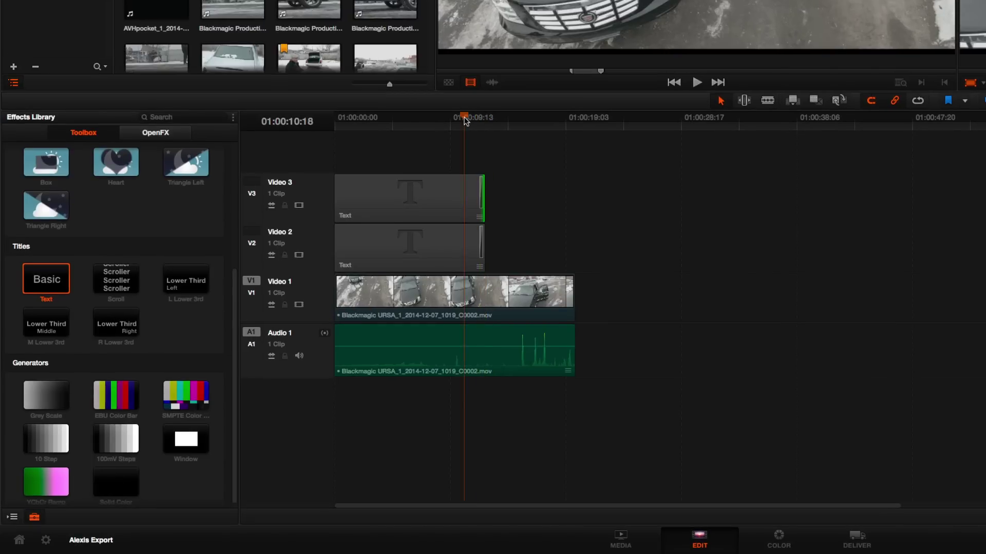
key("space")
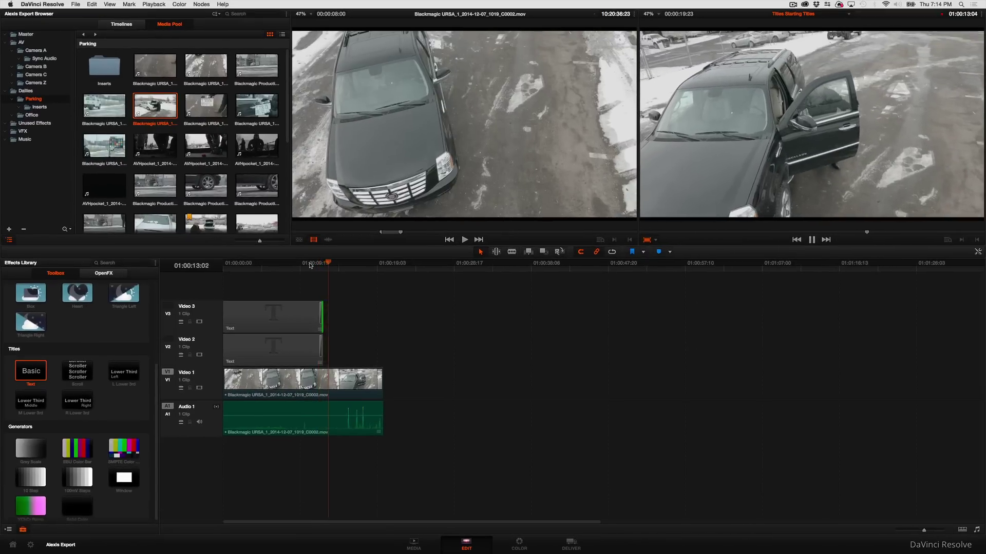
key("space")
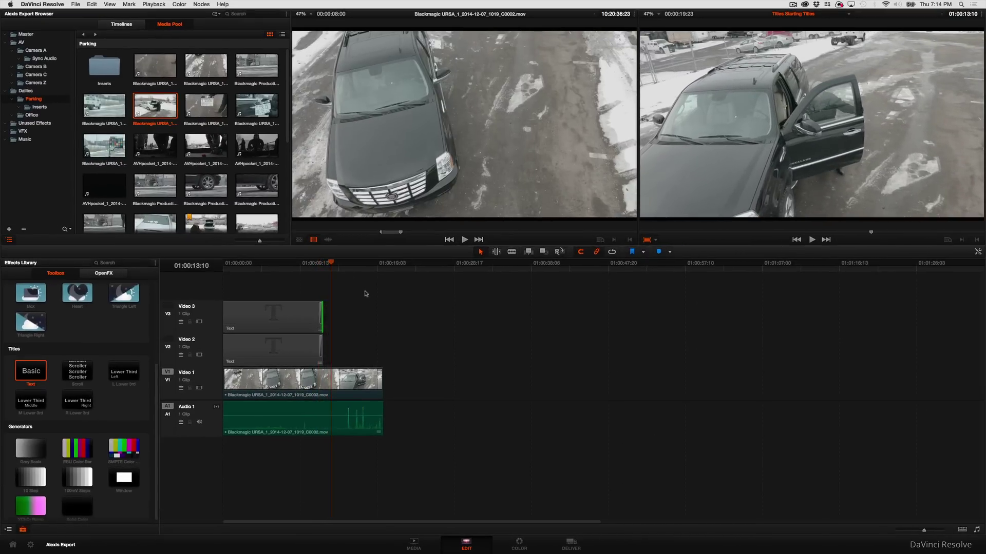
Step: Open the V3 title in the Inspector and move the playhead back to about seven seconds
double_click(284, 310)
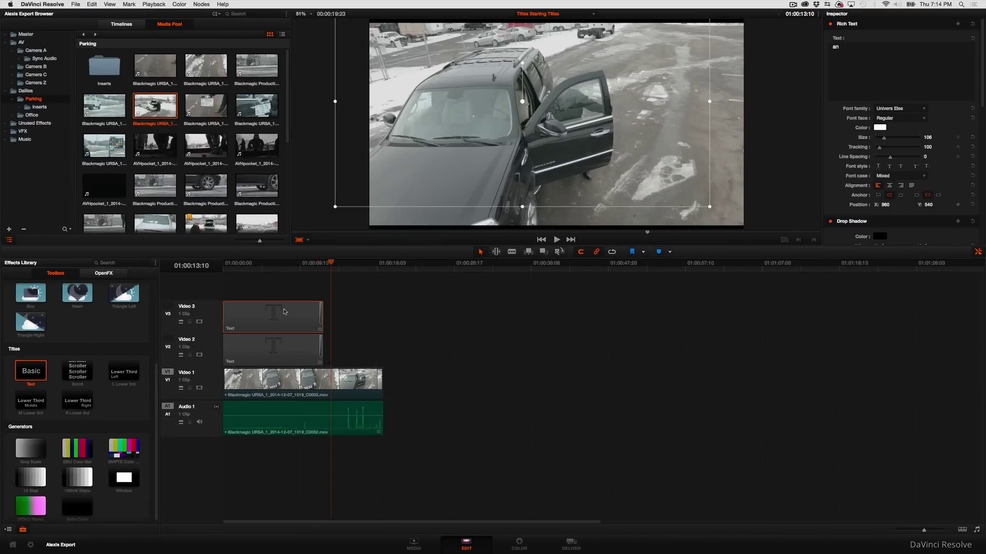
scroll(981, 85, "down", 2)
scroll(978, 104, "down", 2)
scroll(974, 123, "down", 2)
scroll(969, 147, "down", 2)
scroll(969, 147, "down", 1)
scroll(948, 154, "down", 1)
scroll(926, 162, "down", 1)
scroll(904, 170, "down", 1)
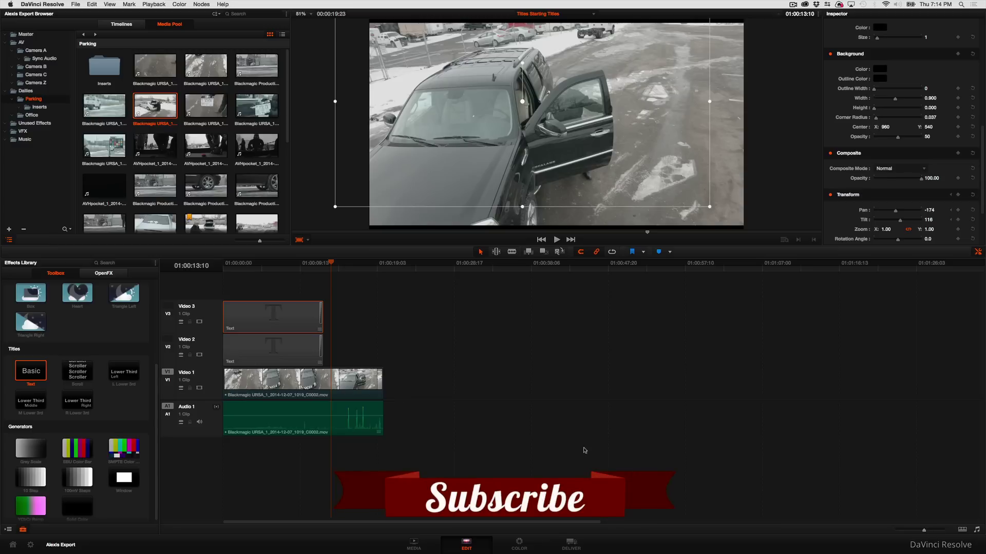
left_click(280, 264)
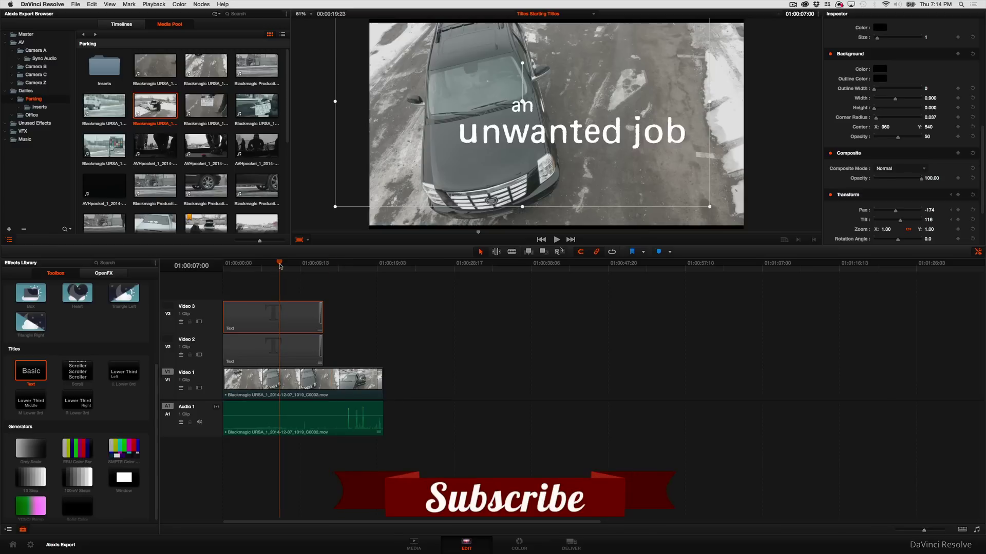